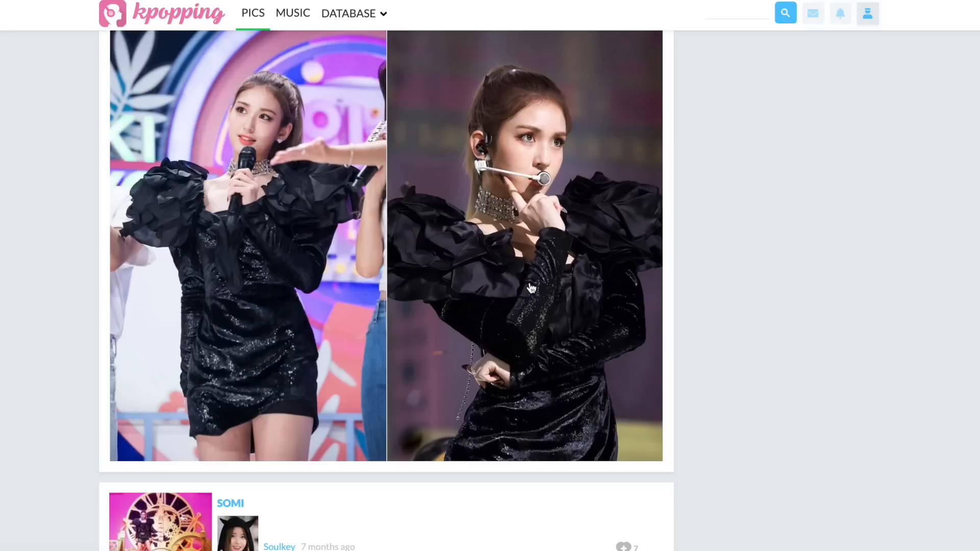
{"action": "right_click", "coordinate": [510, 281]}
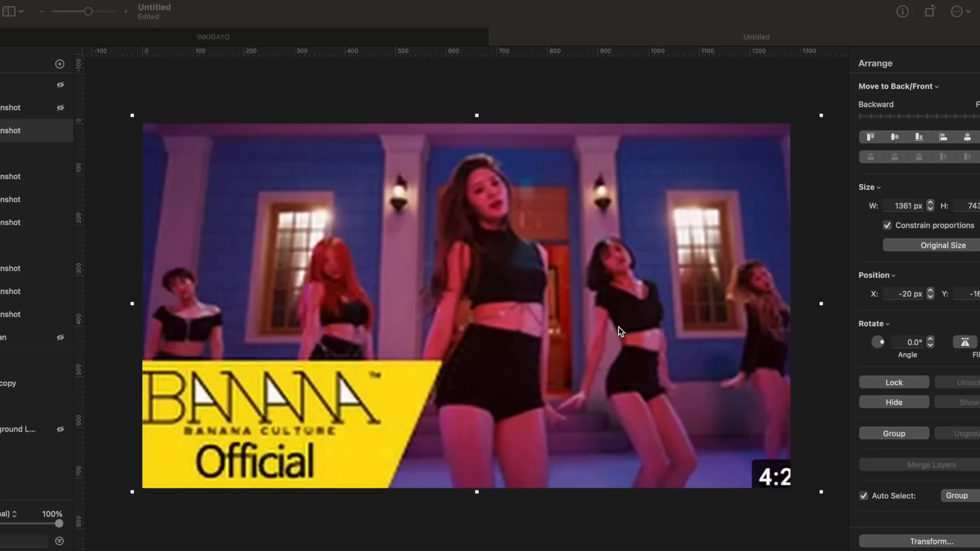
Hide the blue-house dance screenshot layer and slightly adjust the size and position of the pink-room screenshot so it fills the canvas.
{"action": "left_click", "coordinate": [61, 131]}
{"action": "key", "text": "l"}
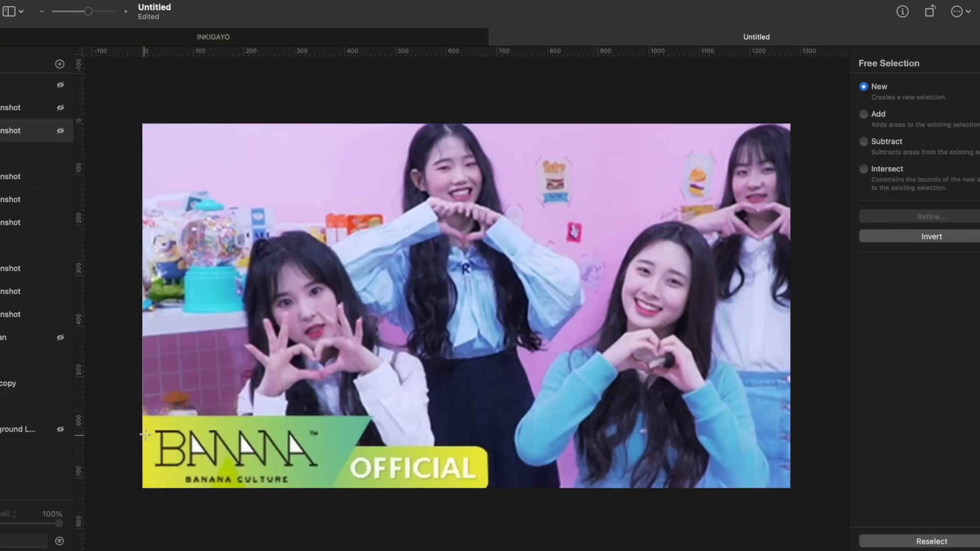
{"action": "key", "text": "v"}
{"action": "key", "text": "super+minus"}
{"action": "left_click", "coordinate": [641, 271]}
{"action": "mouse_move", "coordinate": [518, 263]}
{"action": "left_mouse_down"}
{"action": "mouse_move", "coordinate": [491, 262]}
{"action": "mouse_move", "coordinate": [513, 262]}
{"action": "left_mouse_up"}
{"action": "mouse_move", "coordinate": [847, 160]}
{"action": "left_mouse_down"}
{"action": "mouse_move", "coordinate": [715, 210]}
{"action": "mouse_move", "coordinate": [843, 160]}
{"action": "left_mouse_up"}
Trace a free selection around the Banana Culture OFFICIAL banner in the pink-room screenshot, closing it below the canvas edge.
{"action": "key", "text": "l"}
{"action": "scroll", "coordinate": [262, 361], "scroll_direction": "up", "scroll_amount": 3}
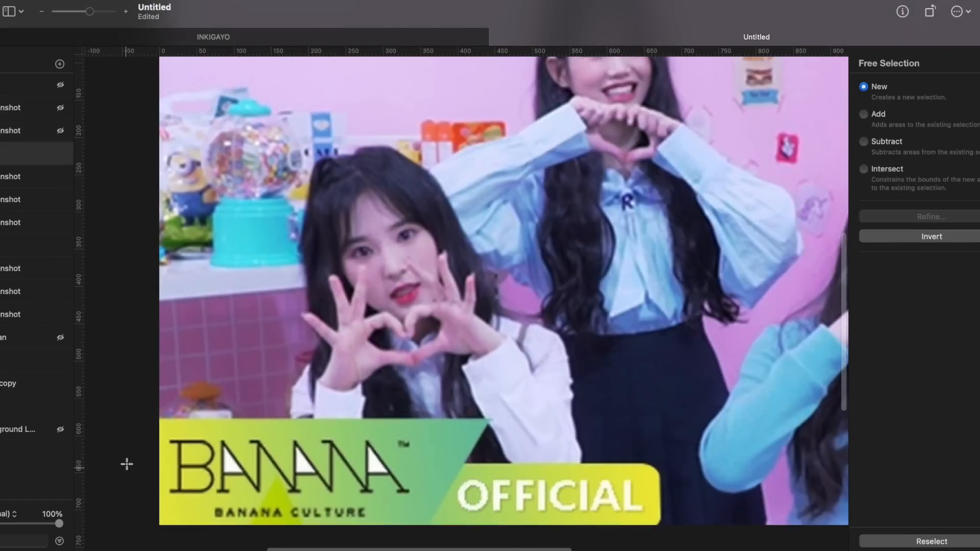
{"action": "left_click", "coordinate": [642, 465]}
{"action": "scroll", "coordinate": [645, 465], "scroll_direction": "up", "scroll_amount": 5}
{"action": "scroll", "coordinate": [810, 440], "scroll_direction": "down", "scroll_amount": 6}
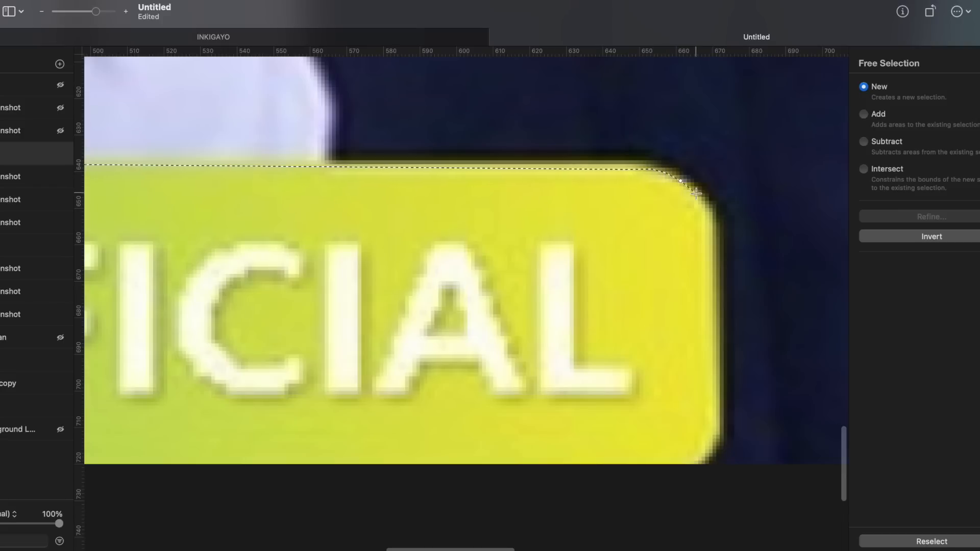
{"action": "left_click", "coordinate": [692, 465]}
{"action": "scroll", "coordinate": [693, 466], "scroll_direction": "down", "scroll_amount": 6}
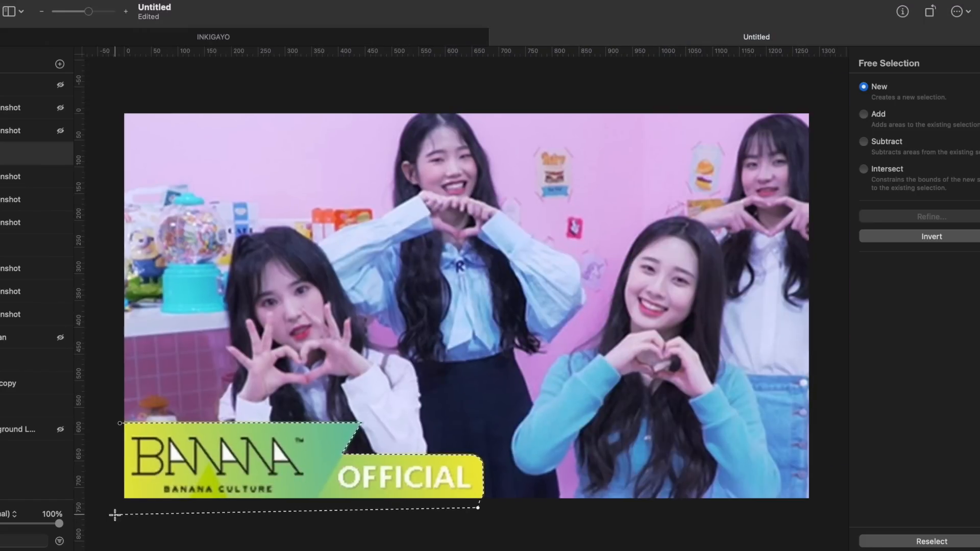
{"action": "left_click", "coordinate": [118, 425]}
Invert the banner selection and erase everything outside the banner from the pink-room screenshot.
{"action": "left_click", "coordinate": [35, 1]}
{"action": "left_click", "coordinate": [50, 211]}
{"action": "key", "text": "e"}
{"action": "mouse_move", "coordinate": [756, 178]}
{"action": "left_mouse_down"}
{"action": "mouse_move", "coordinate": [433, 103]}
{"action": "mouse_move", "coordinate": [408, 286]}
{"action": "left_mouse_up"}
{"action": "mouse_move", "coordinate": [966, 96]}
{"action": "left_mouse_down"}
{"action": "mouse_move", "coordinate": [979, 97]}
{"action": "mouse_move", "coordinate": [863, 121]}
{"action": "left_mouse_up"}
{"action": "mouse_move", "coordinate": [286, 215]}
{"action": "left_mouse_down"}
{"action": "mouse_move", "coordinate": [436, 346]}
{"action": "mouse_move", "coordinate": [766, 449]}
{"action": "left_mouse_up"}
Clear the selection, shrink and reposition the short-haired face close-up behind the banner, and hide its layer.
{"action": "left_click", "coordinate": [31, 177]}
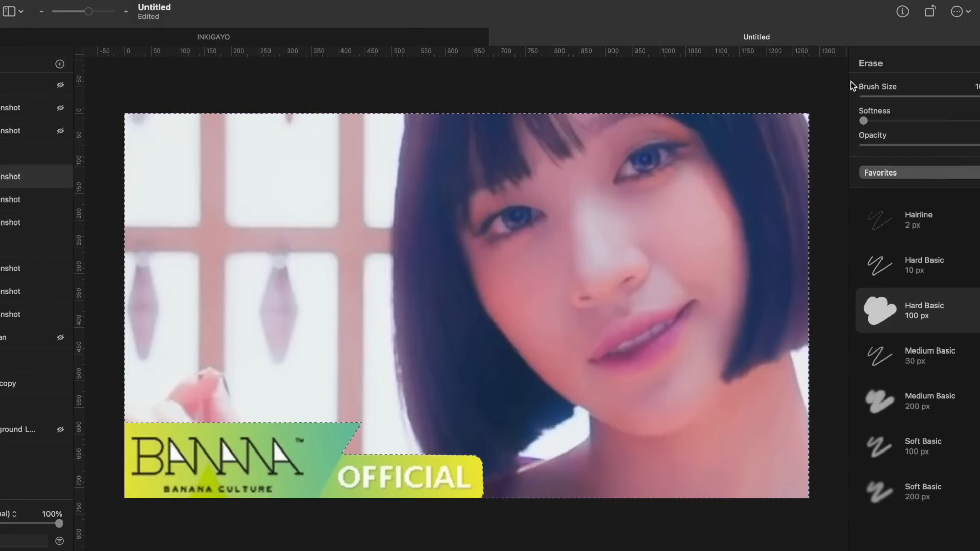
{"action": "key", "text": "v"}
{"action": "key", "text": "super+d"}
{"action": "key", "text": "super+minus"}
{"action": "key", "text": "super+minus"}
{"action": "left_click_drag", "start_coordinate": [148, 525], "coordinate": [409, 380]}
{"action": "left_click_drag", "start_coordinate": [506, 264], "coordinate": [431, 266]}
{"action": "left_click_drag", "start_coordinate": [812, 114], "coordinate": [604, 209]}
{"action": "key", "text": "super+0"}
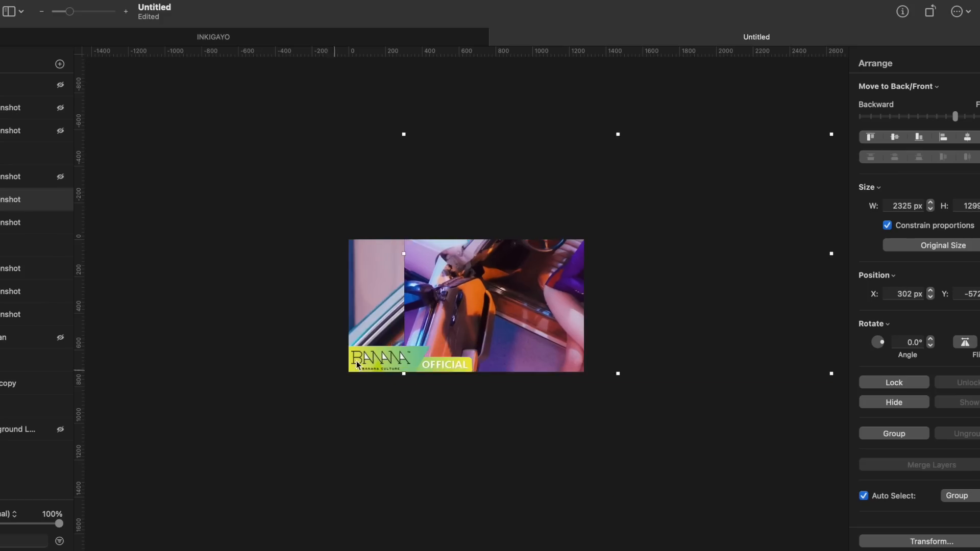
Shrink the HOTEL EXID car screenshot to about 1457 px wide, position it at X about -45 px, and hide its layer.
{"action": "left_click_drag", "start_coordinate": [576, 309], "coordinate": [473, 310]}
{"action": "left_click_drag", "start_coordinate": [775, 134], "coordinate": [585, 220]}
{"action": "scroll", "coordinate": [546, 256], "scroll_direction": "up", "scroll_amount": 2}
{"action": "scroll", "coordinate": [547, 255], "scroll_direction": "up", "scroll_amount": 2}
{"action": "left_click_drag", "start_coordinate": [712, 173], "coordinate": [830, 132]}
{"action": "left_click_drag", "start_coordinate": [596, 264], "coordinate": [578, 263]}
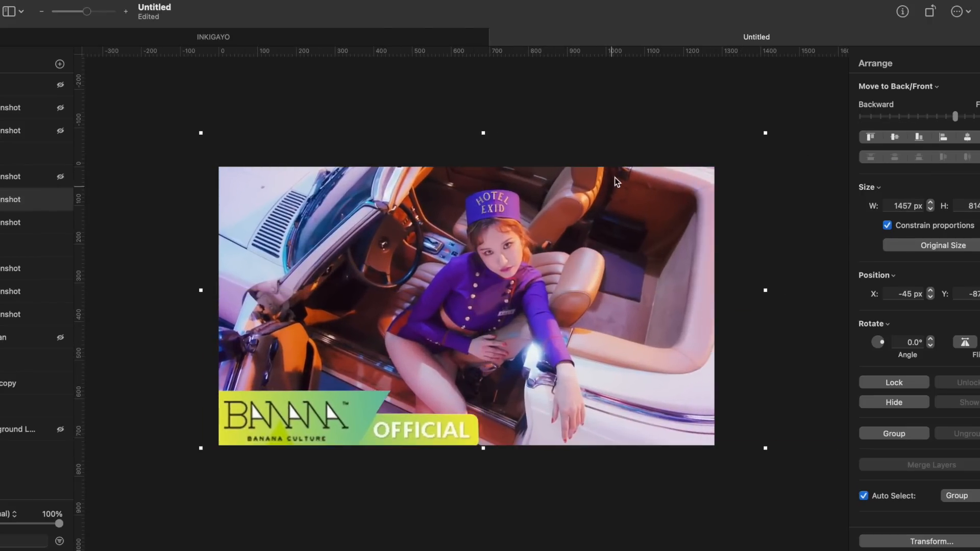
{"action": "scroll", "coordinate": [622, 166], "scroll_direction": "up", "scroll_amount": 3}
{"action": "left_click", "coordinate": [60, 199]}
Shrink the screenshot exposed below the car shot and reposition it to fill the canvas behind the banner.
{"action": "scroll", "coordinate": [449, 250], "scroll_direction": "down", "scroll_amount": 5}
{"action": "left_click", "coordinate": [446, 254]}
{"action": "left_click_drag", "start_coordinate": [210, 463], "coordinate": [343, 363]}
{"action": "left_click_drag", "start_coordinate": [478, 298], "coordinate": [443, 309]}
{"action": "left_click_drag", "start_coordinate": [749, 156], "coordinate": [583, 247]}
{"action": "scroll", "coordinate": [498, 296], "scroll_direction": "up", "scroll_amount": 3}
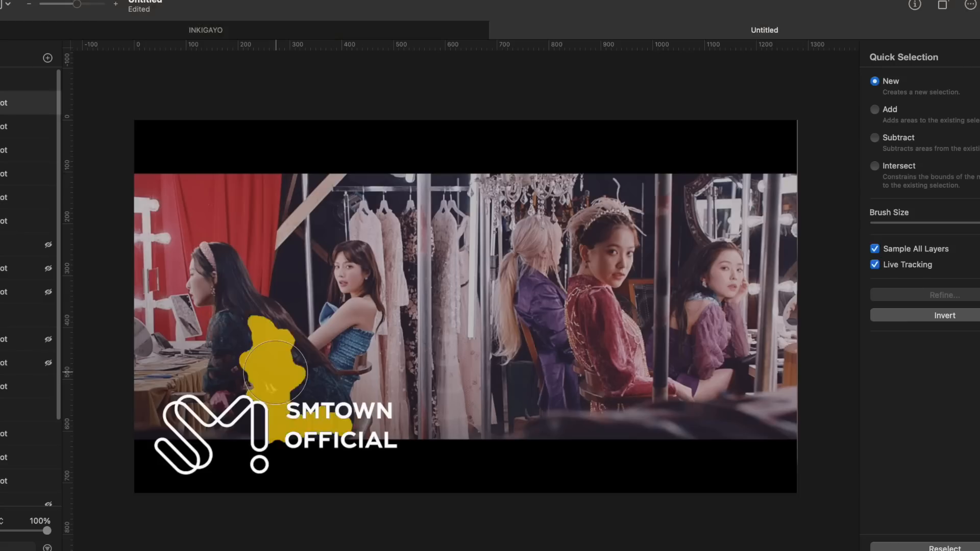
Quick-select the white SM logo outline with its dot and the O of OFFICIAL, adding each part to the selection.
{"action": "scroll", "coordinate": [854, 308], "scroll_direction": "up", "scroll_amount": 5}
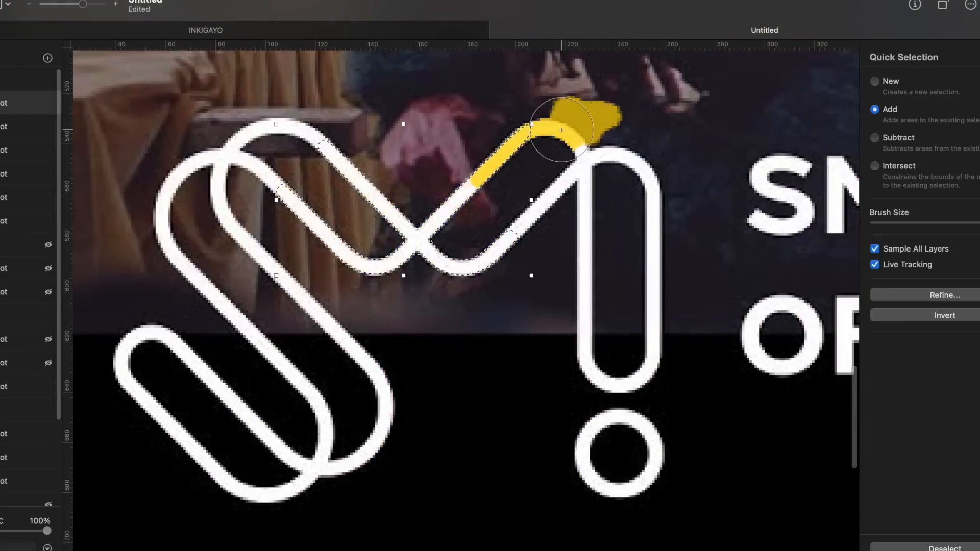
{"action": "left_click", "coordinate": [582, 175], "text": "shift"}
{"action": "left_click", "coordinate": [654, 341], "text": "shift"}
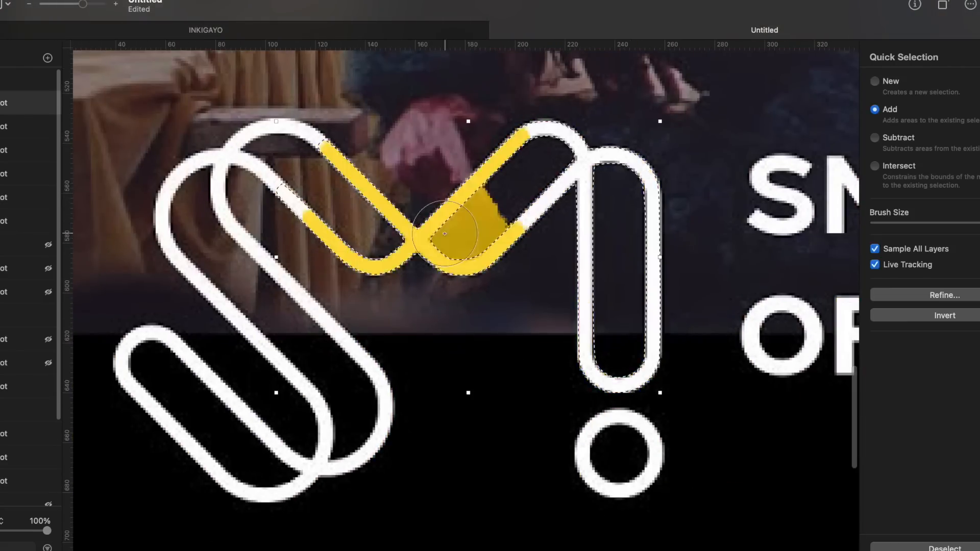
{"action": "left_click", "coordinate": [321, 469]}
{"action": "left_click", "coordinate": [129, 339]}
{"action": "left_click", "coordinate": [146, 397]}
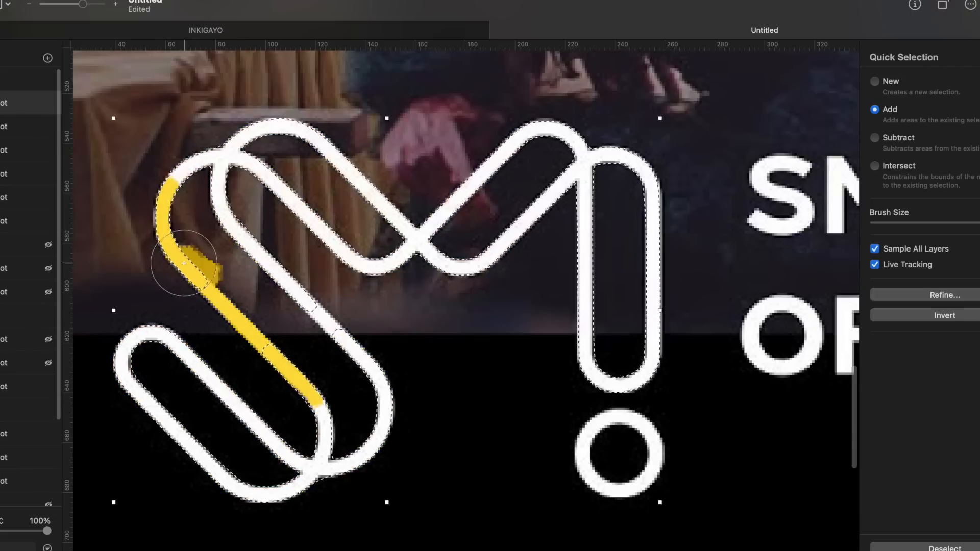
{"action": "left_click", "coordinate": [593, 442]}
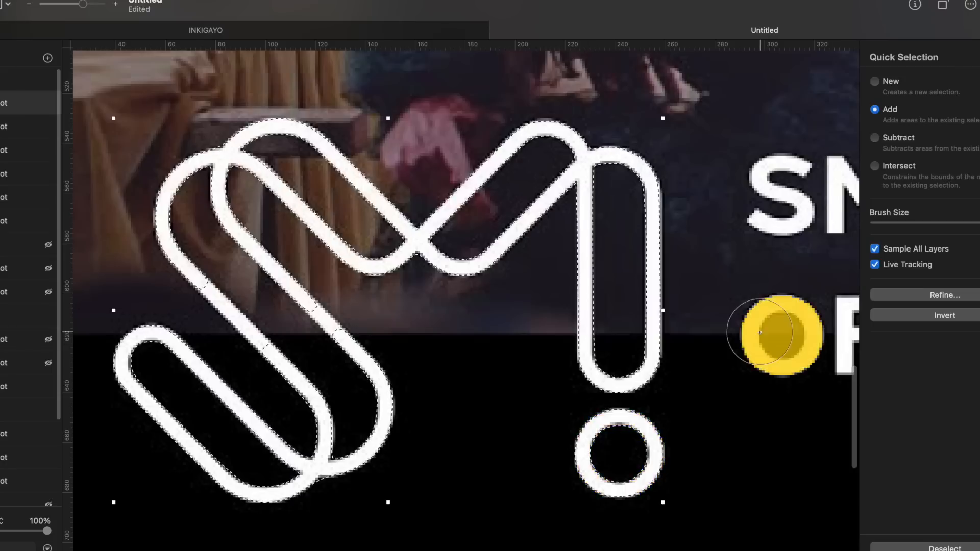
{"action": "left_click", "coordinate": [768, 337]}
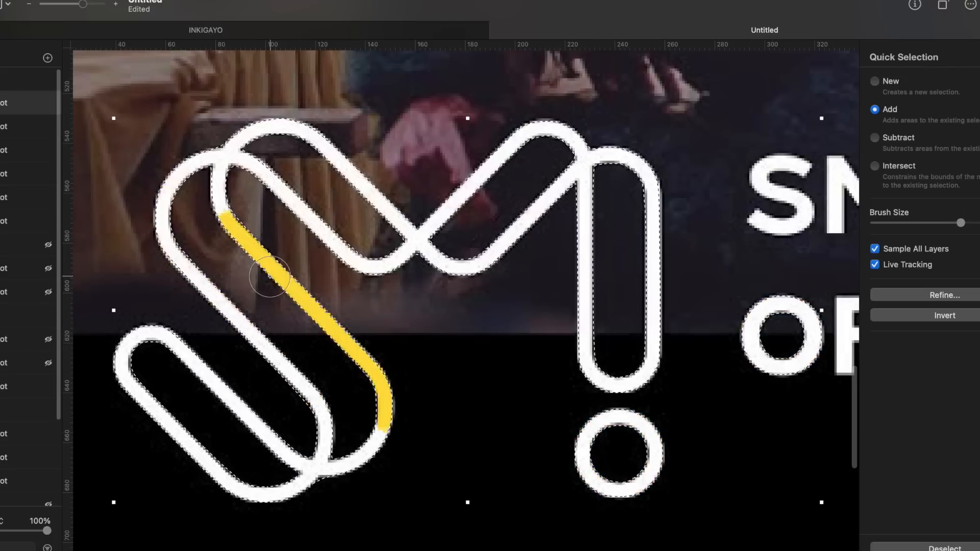
Add the remaining letters of OFFICIAL to the quick selection, adjusting the brush size as needed.
{"action": "scroll", "coordinate": [392, 511], "scroll_direction": "right", "scroll_amount": 10}
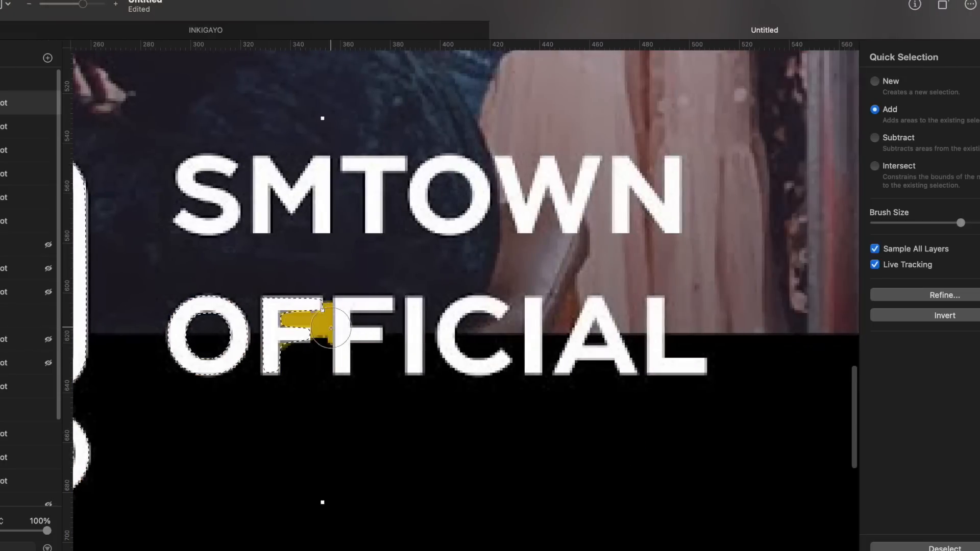
{"action": "left_click", "coordinate": [411, 330], "text": "shift"}
{"action": "left_click", "coordinate": [450, 334], "text": "shift"}
{"action": "left_click", "coordinate": [533, 336], "text": "shift"}
{"action": "key", "text": "bracketright"}
{"action": "left_click", "coordinate": [657, 338], "text": "shift"}
{"action": "left_click", "coordinate": [913, 223]}
{"action": "left_click", "coordinate": [609, 338], "text": "shift"}
Adjust the brush size and add all the letters of SMTOWN to the quick selection.
{"action": "left_click", "coordinate": [919, 223]}
{"action": "left_click", "coordinate": [669, 193], "text": "shift"}
{"action": "left_click", "coordinate": [570, 191], "text": "shift"}
{"action": "left_click", "coordinate": [477, 191], "text": "shift"}
{"action": "left_click", "coordinate": [376, 188], "text": "shift"}
{"action": "left_click", "coordinate": [317, 190], "text": "shift"}
{"action": "left_click", "coordinate": [215, 197], "text": "shift"}
Invert the selection, erase everything outside the SMTOWN OFFICIAL logo on the top layer, and clear the selection.
{"action": "key", "text": "super+0"}
{"action": "left_click", "coordinate": [31, 0]}
{"action": "left_click", "coordinate": [70, 205]}
{"action": "key", "text": "e"}
{"action": "left_click", "coordinate": [476, 464]}
{"action": "key", "text": "super+z"}
{"action": "left_click", "coordinate": [32, 217]}
{"action": "left_click", "coordinate": [6, 85]}
{"action": "key", "text": "Delete"}
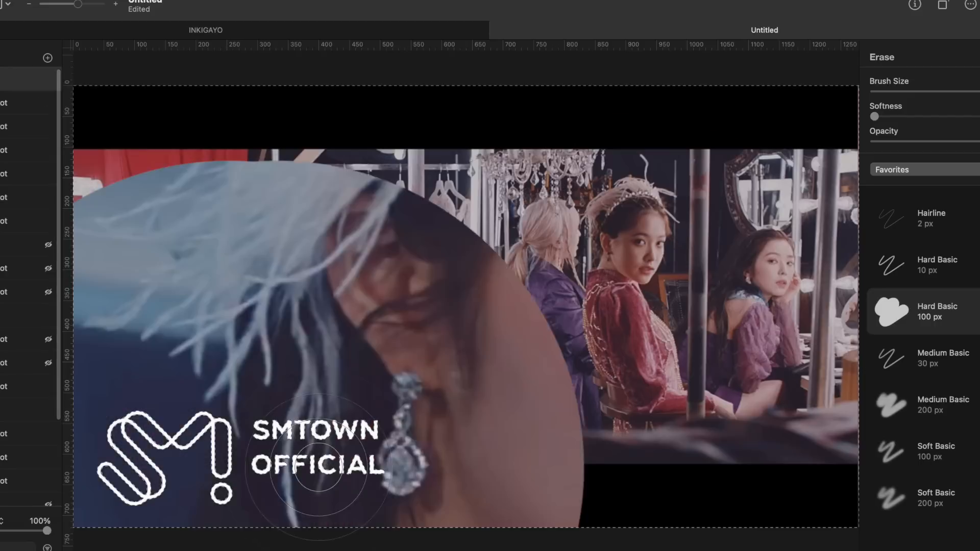
{"action": "key", "text": "super+d"}
{"action": "key", "text": "v"}
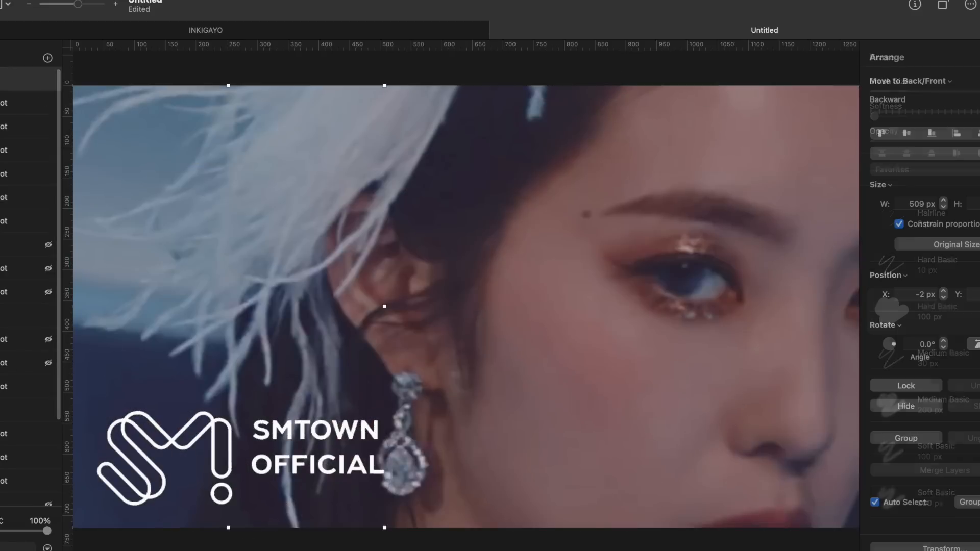
Shrink the feather-headpiece portrait to about 1876 px wide, position it at X about -11 px, and hide its layer.
{"action": "key", "text": "super+minus"}
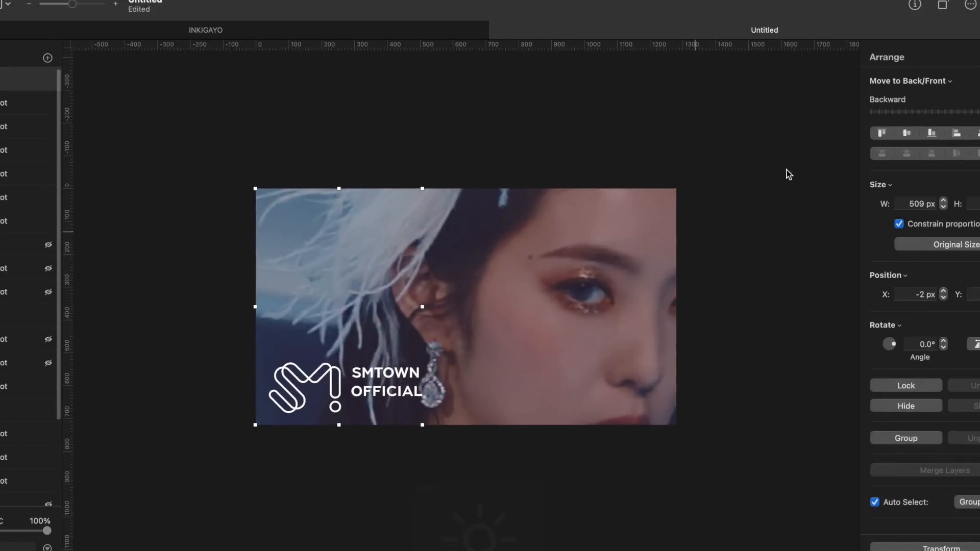
{"action": "left_click", "coordinate": [546, 310]}
{"action": "key", "text": "super+minus"}
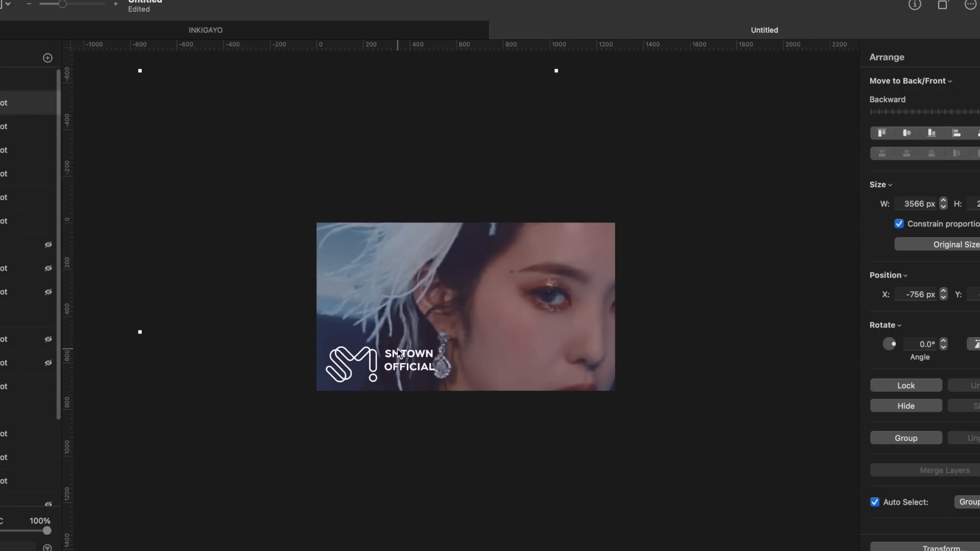
{"action": "left_click_drag", "start_coordinate": [376, 266], "coordinate": [347, 193]}
{"action": "key", "text": "super+equal"}
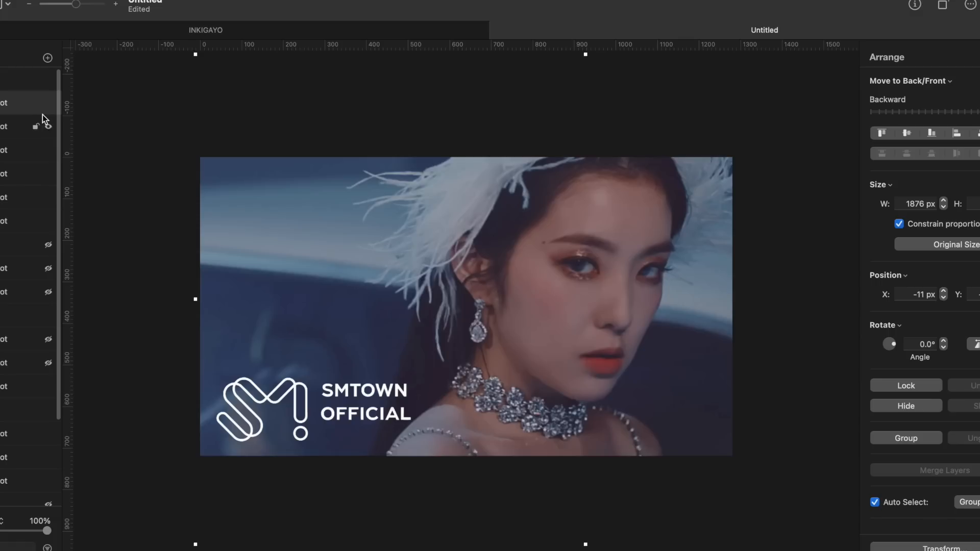
{"action": "left_click", "coordinate": [48, 104]}
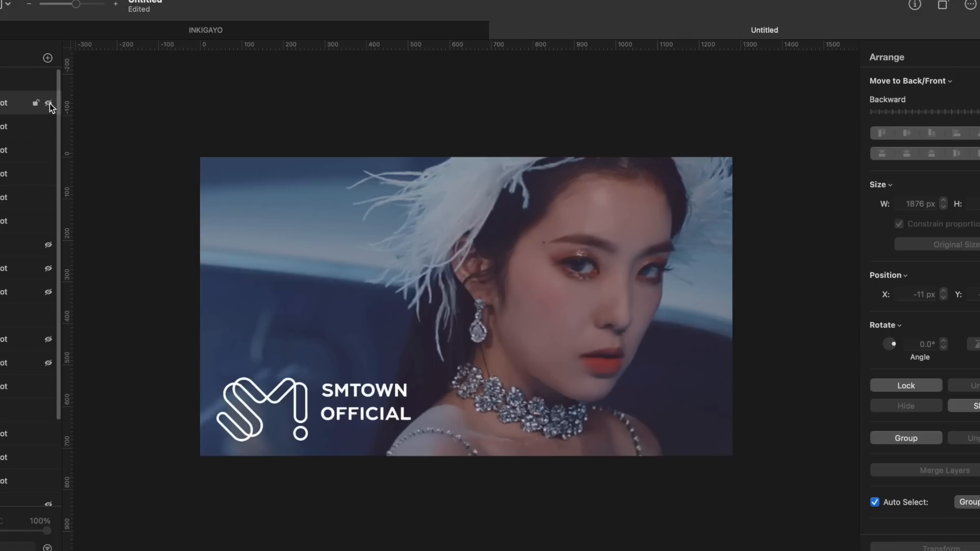
Shrink the pink-headband portrait to about 1997 px wide and position it at X about -11 px behind the logo.
{"action": "scroll", "coordinate": [396, 275], "scroll_direction": "down", "scroll_amount": 5}
{"action": "left_click", "coordinate": [350, 321]}
{"action": "left_click_drag", "start_coordinate": [124, 89], "coordinate": [350, 226]}
{"action": "left_click_drag", "start_coordinate": [495, 335], "coordinate": [445, 259]}
{"action": "left_click_drag", "start_coordinate": [602, 521], "coordinate": [611, 445]}
{"action": "left_click_drag", "start_coordinate": [560, 271], "coordinate": [508, 282]}
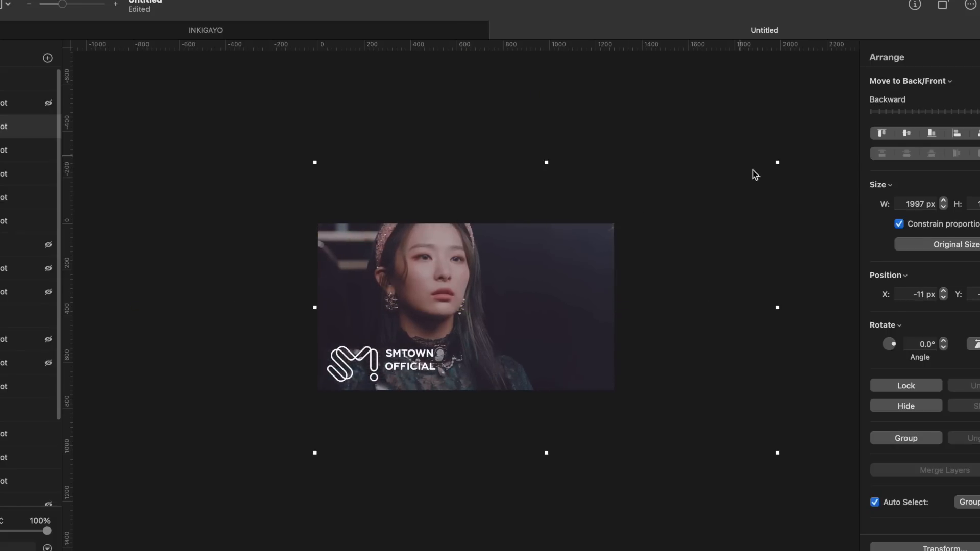
Enlarge the pink-headband portrait to about 2312 px wide, flip it horizontally with the face beside the logo, and hide its layer.
{"action": "left_click_drag", "start_coordinate": [776, 162], "coordinate": [851, 120]}
{"action": "left_click_drag", "start_coordinate": [520, 293], "coordinate": [499, 336]}
{"action": "left_click", "coordinate": [976, 344]}
{"action": "left_click_drag", "start_coordinate": [497, 302], "coordinate": [286, 298]}
{"action": "left_click_drag", "start_coordinate": [468, 282], "coordinate": [458, 281]}
{"action": "key", "text": "super+equal"}
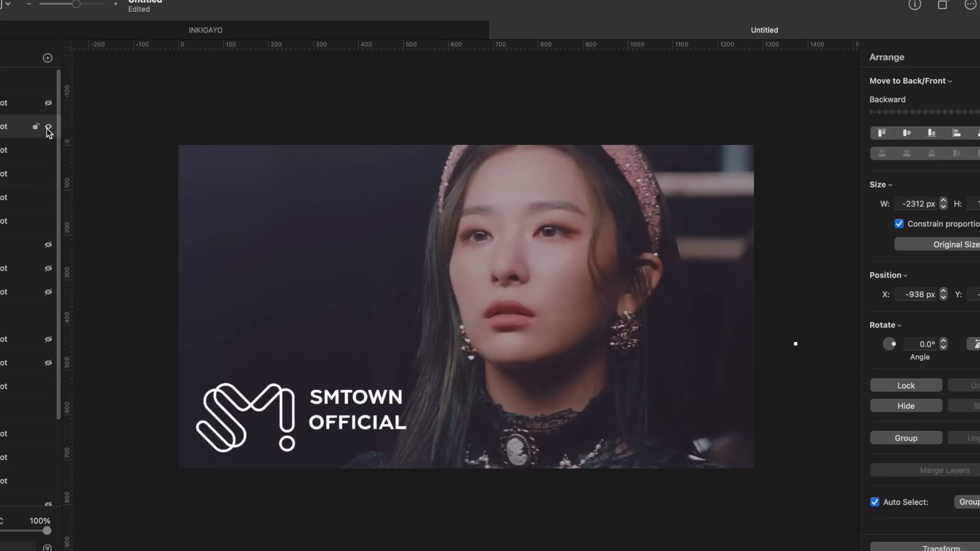
{"action": "left_click", "coordinate": [48, 128]}
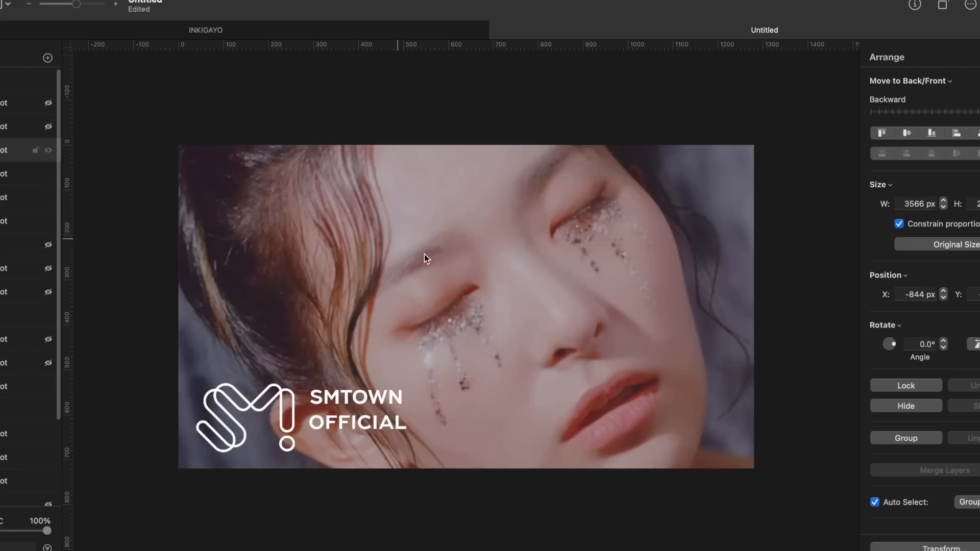
Shrink the glitter-tears portrait with the statue to about 2084 px wide, position it at X about -311 px, and hide its layer.
{"action": "scroll", "coordinate": [203, 164], "scroll_direction": "down", "scroll_amount": 5}
{"action": "left_click_drag", "start_coordinate": [163, 113], "coordinate": [356, 214]}
{"action": "left_click_drag", "start_coordinate": [472, 328], "coordinate": [444, 258]}
{"action": "left_click_drag", "start_coordinate": [596, 503], "coordinate": [543, 432]}
{"action": "left_click_drag", "start_coordinate": [529, 331], "coordinate": [415, 334]}
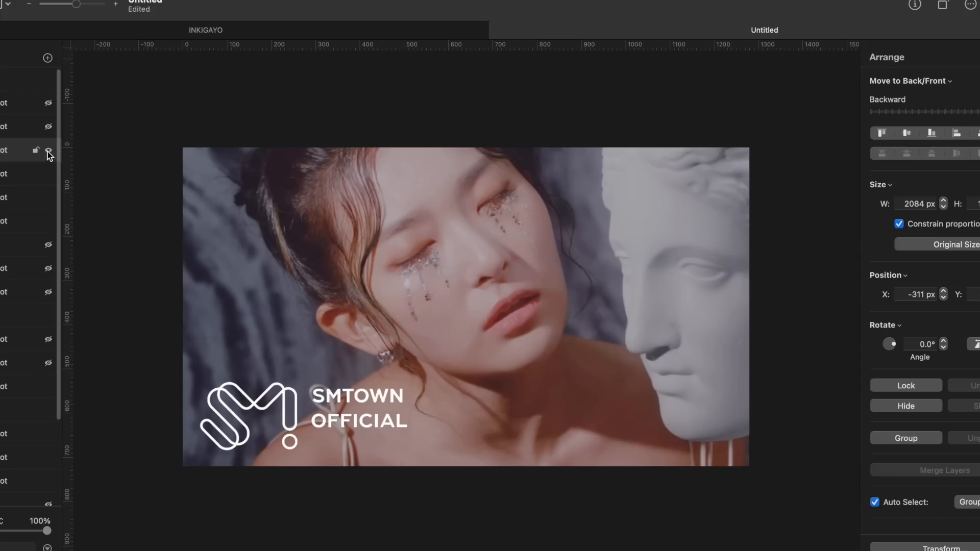
{"action": "left_click", "coordinate": [49, 151]}
Shrink the blue-eyed close-up, reposition it to fill the canvas behind the logo, and hide its layer.
{"action": "scroll", "coordinate": [390, 256], "scroll_direction": "down", "scroll_amount": 5}
{"action": "scroll", "coordinate": [333, 246], "scroll_direction": "down", "scroll_amount": 3}
{"action": "left_click", "coordinate": [433, 281]}
{"action": "left_click_drag", "start_coordinate": [303, 195], "coordinate": [462, 295]}
{"action": "left_click_drag", "start_coordinate": [510, 330], "coordinate": [455, 290]}
{"action": "scroll", "coordinate": [440, 280], "scroll_direction": "up", "scroll_amount": 5}
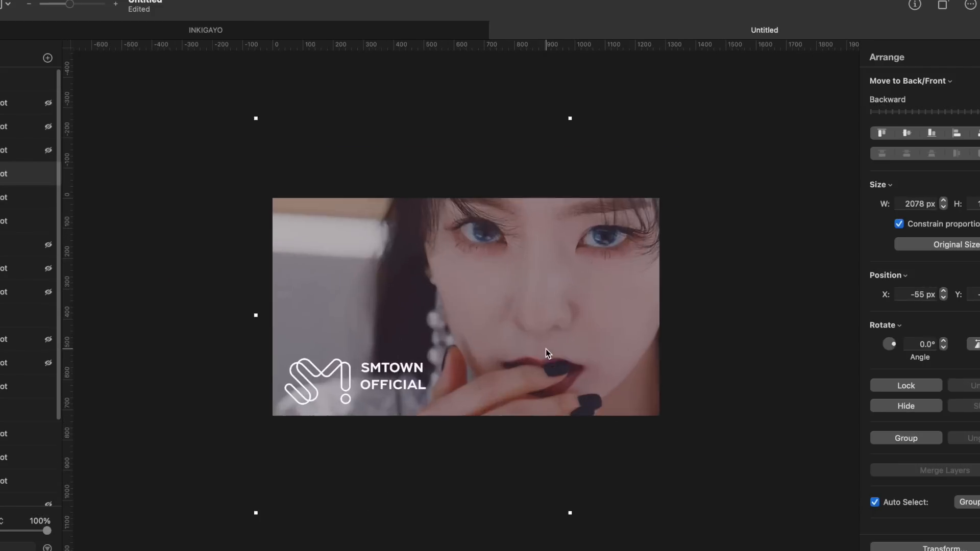
{"action": "mouse_move", "coordinate": [559, 489]}
{"action": "left_mouse_down"}
{"action": "mouse_move", "coordinate": [569, 496]}
{"action": "mouse_move", "coordinate": [569, 481]}
{"action": "left_mouse_up"}
{"action": "left_click_drag", "start_coordinate": [582, 345], "coordinate": [550, 345]}
{"action": "key", "text": "super+plus"}
{"action": "left_click", "coordinate": [48, 174]}
Move the screenshot of two women outdoors to X about -1180 px and hide its layer.
{"action": "left_click_drag", "start_coordinate": [428, 260], "coordinate": [294, 331]}
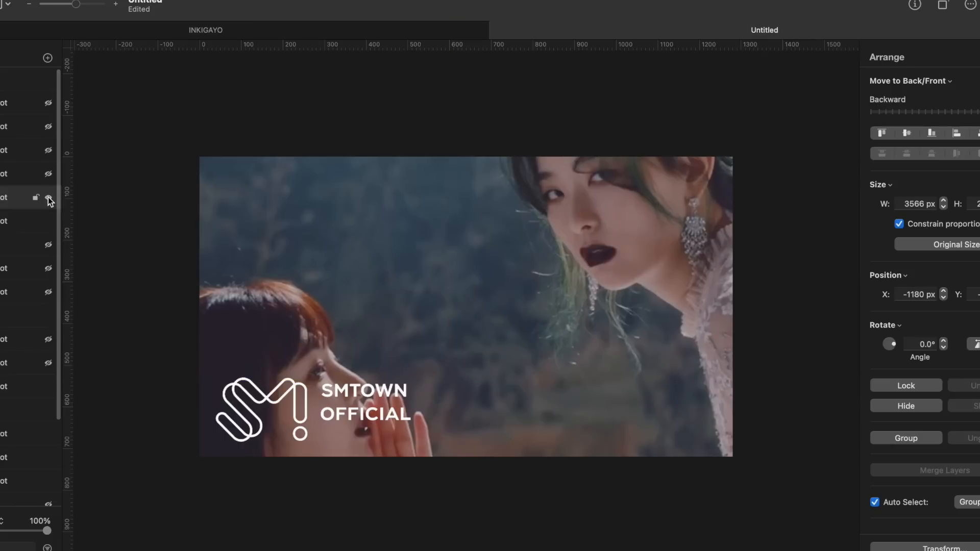
{"action": "left_click", "coordinate": [48, 197]}
Shrink the blonde portrait with clasped hands to about 2042 px wide and position it at X about -229 px behind the logo.
{"action": "key", "text": "super+minus"}
{"action": "left_click", "coordinate": [344, 292]}
{"action": "left_click_drag", "start_coordinate": [172, 80], "coordinate": [396, 219]}
{"action": "left_click_drag", "start_coordinate": [482, 321], "coordinate": [417, 275]}
{"action": "left_click_drag", "start_coordinate": [838, 484], "coordinate": [750, 429]}
{"action": "left_click_drag", "start_coordinate": [548, 329], "coordinate": [504, 329]}
{"action": "key", "text": "super+plus"}
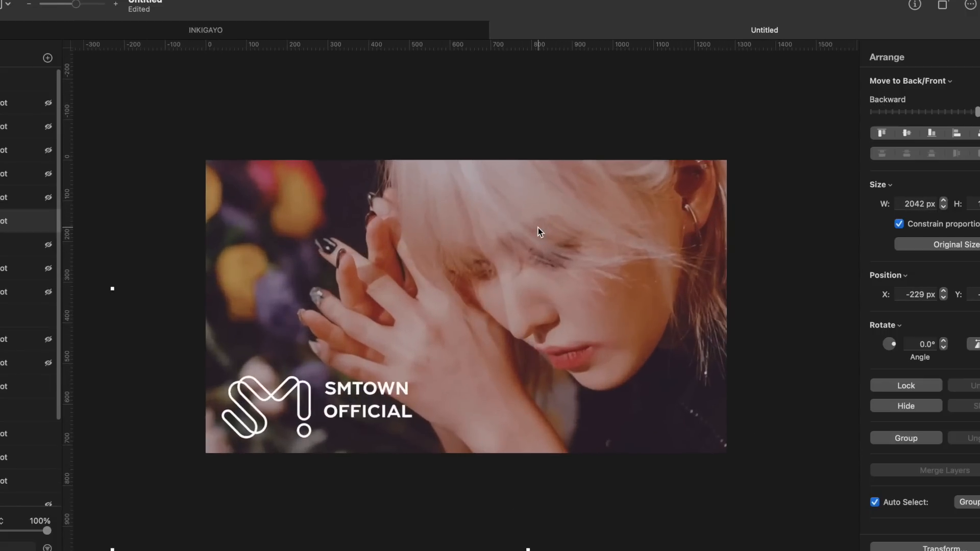